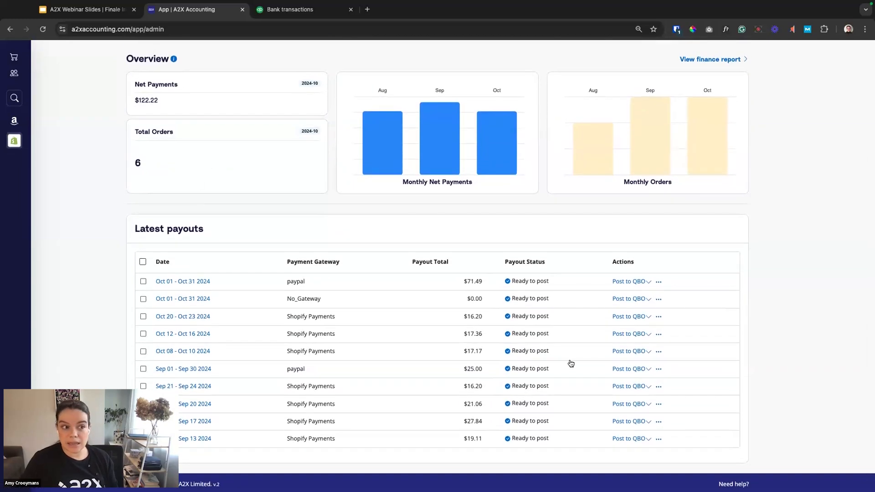
Open the account's Cost of Goods Sold settings and enable Cost of Goods Sold.
mouse_move(542, 281)
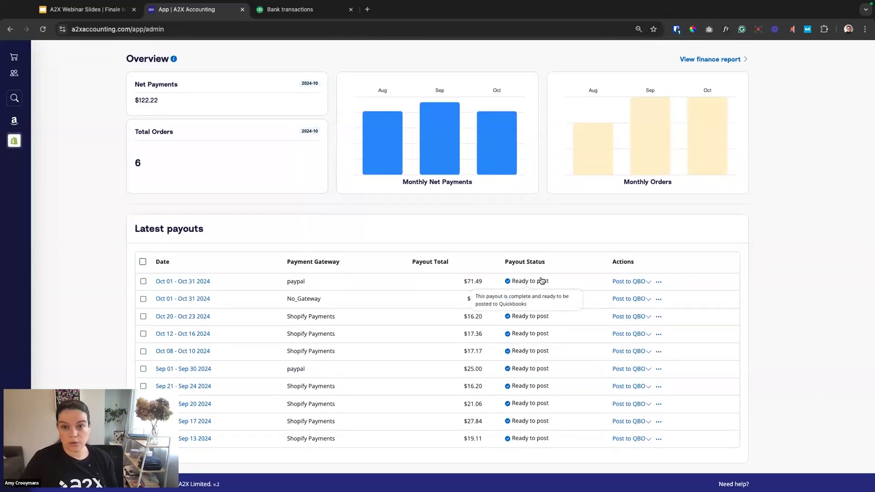
scroll(541, 280, "up", 10)
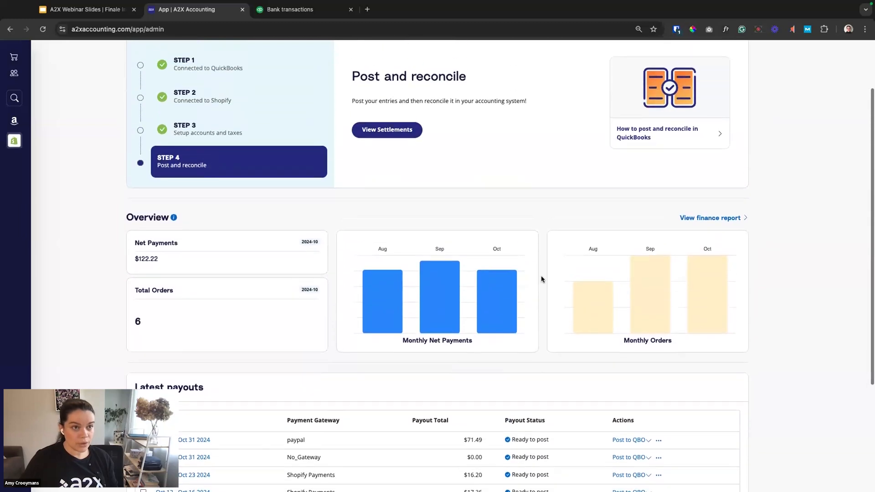
left_click(615, 55)
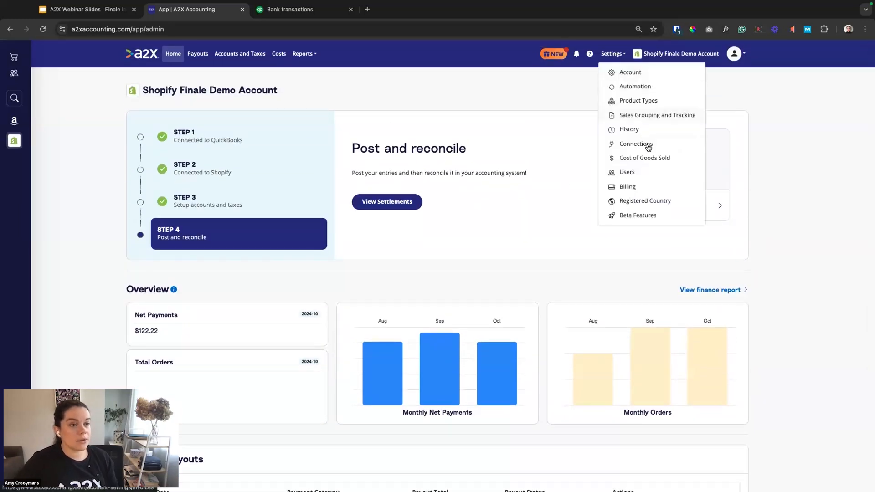
left_click(648, 159)
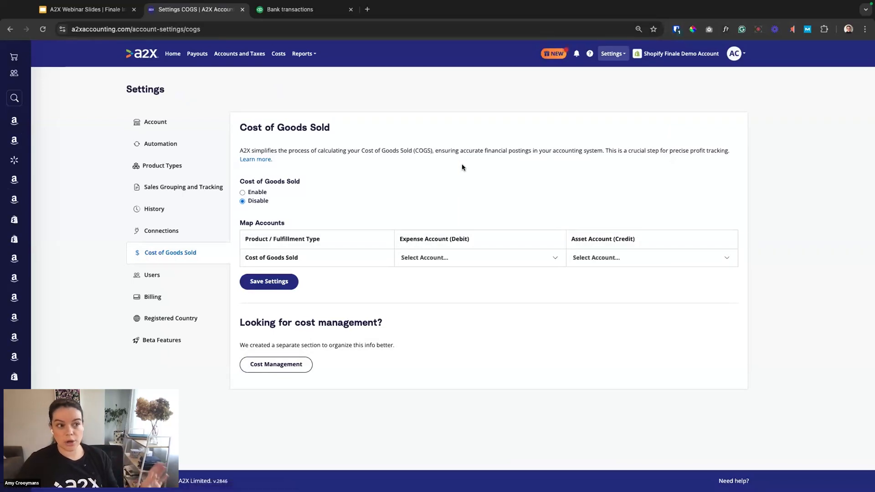
left_click(242, 193)
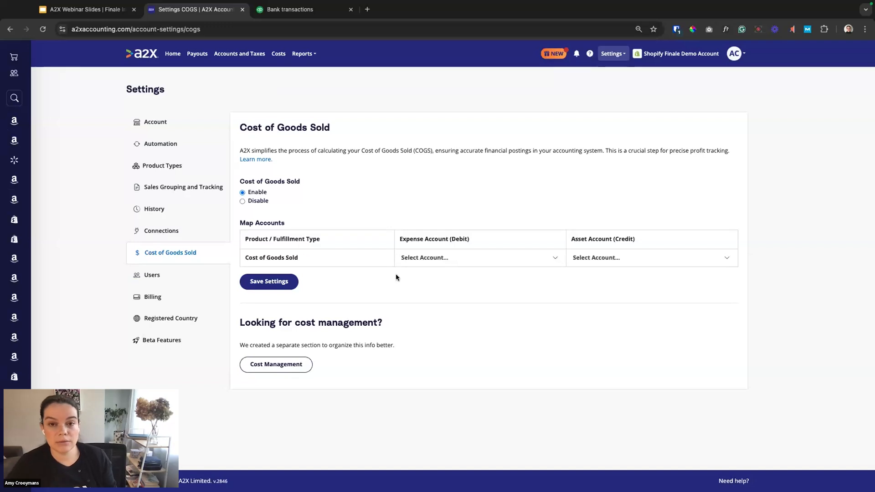
Map Cost of Goods Sold to expense account COGS - Shopify and asset account Inventory - Shopify, and save the settings.
left_click(556, 260)
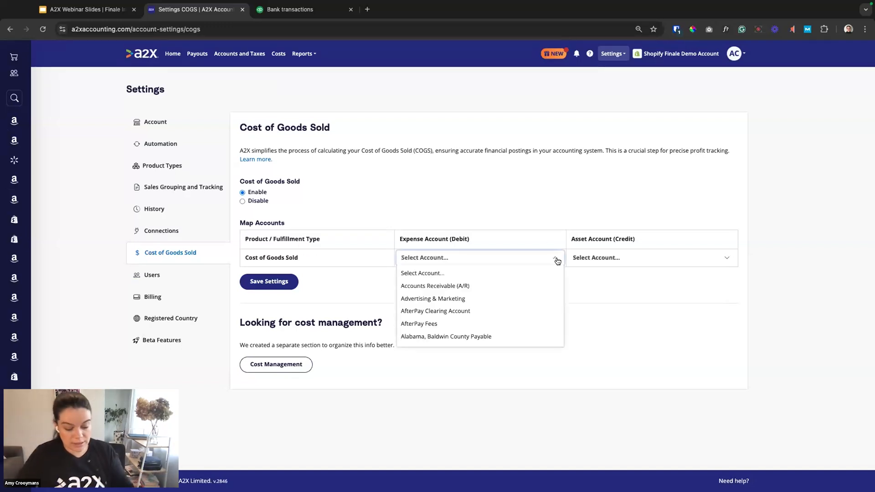
type("cog")
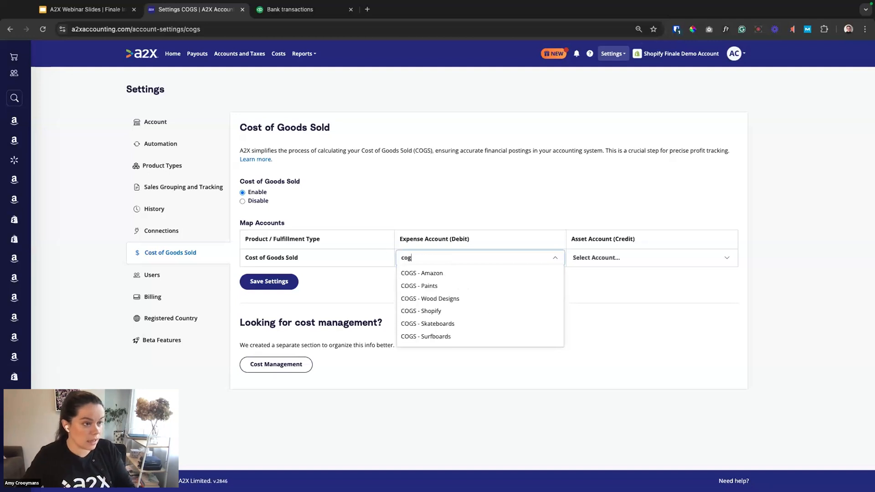
left_click(466, 311)
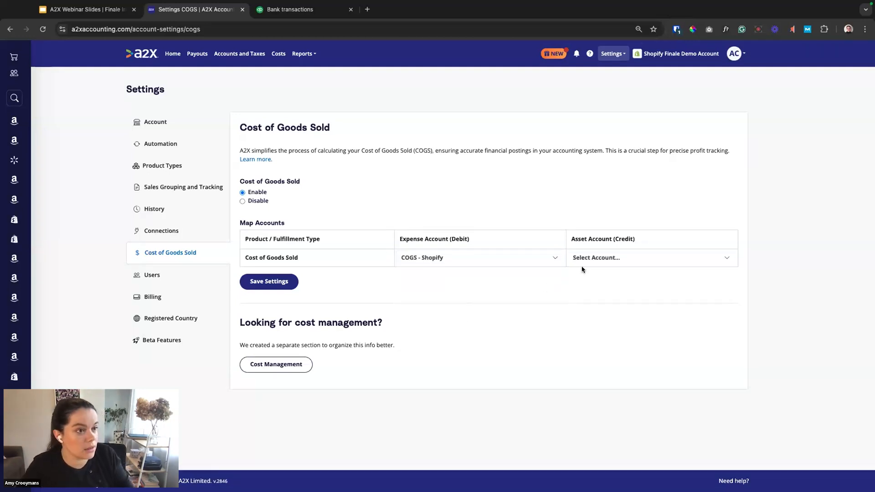
left_click(646, 260)
type("inv")
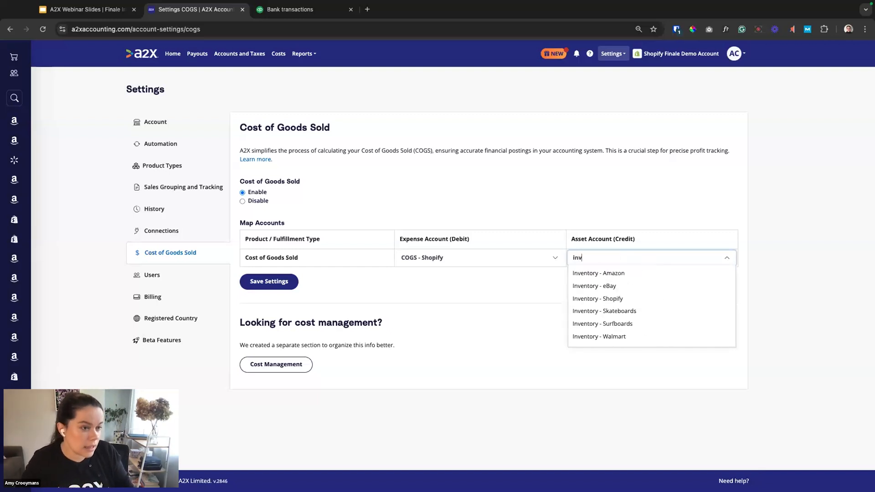
left_click(623, 301)
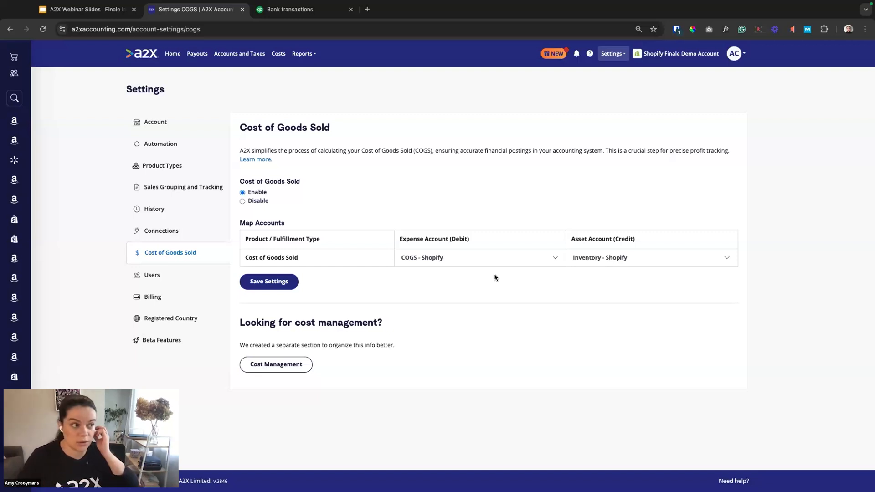
left_click(283, 281)
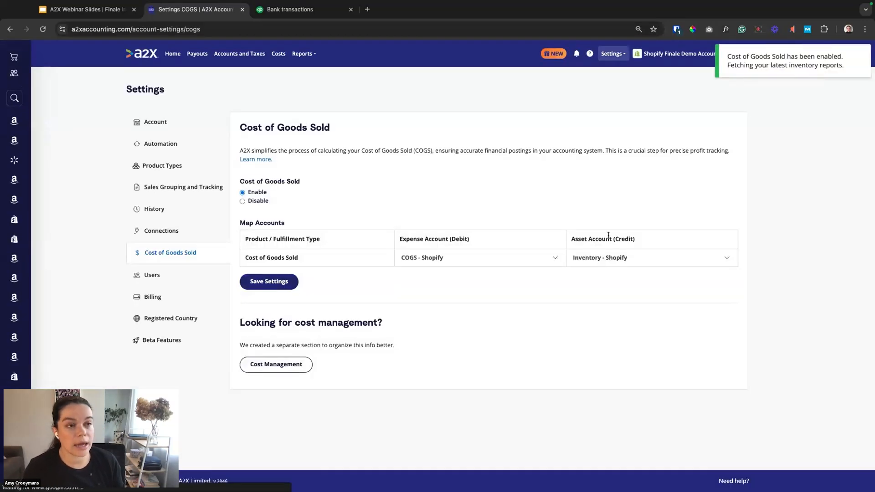
Check the COGS status of the payouts, and start the Finale inventory sync from the cost management page.
left_click(194, 55)
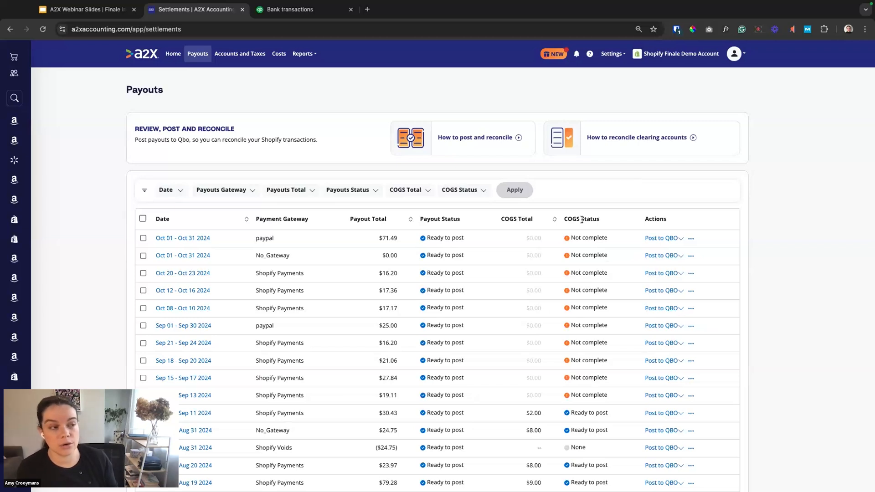
left_click(274, 54)
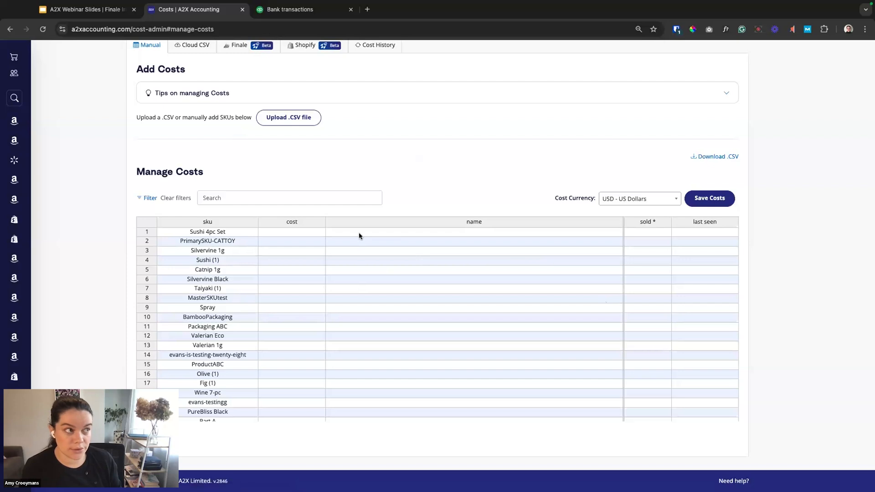
scroll(359, 236, "up", 1)
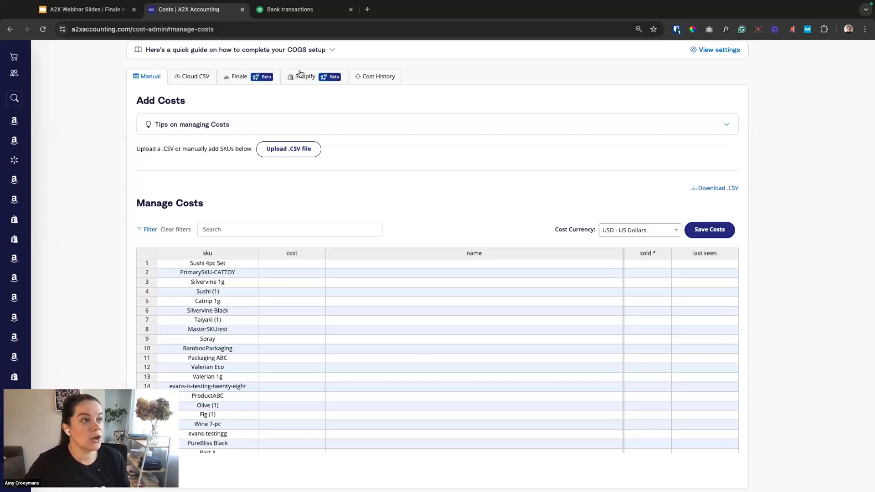
left_click(239, 76)
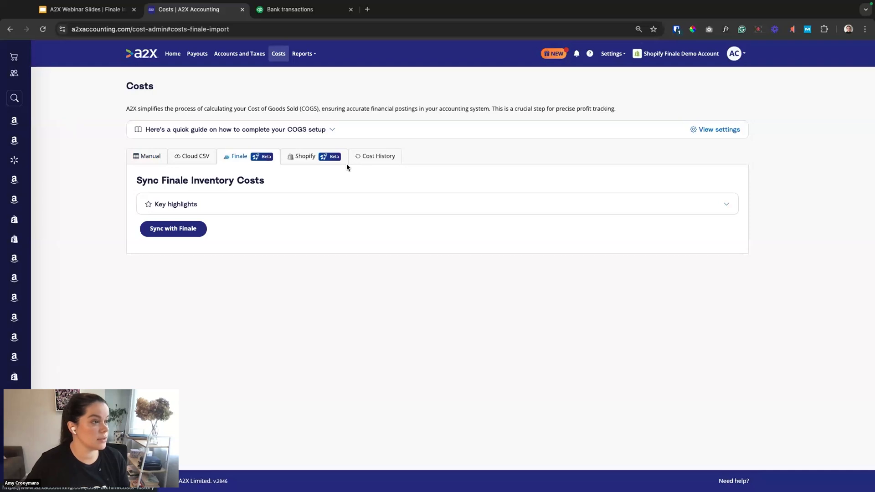
left_click(169, 230)
Enter the Finale account name a2x, the API key and the API secret, and sync A2X with Finale.
left_click(405, 171)
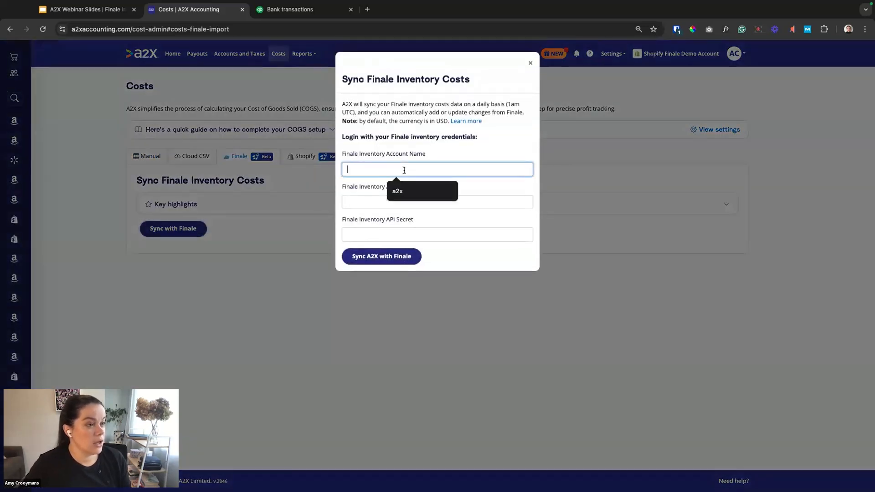
left_click(403, 192)
left_click(393, 202)
left_click(400, 216)
left_click(388, 233)
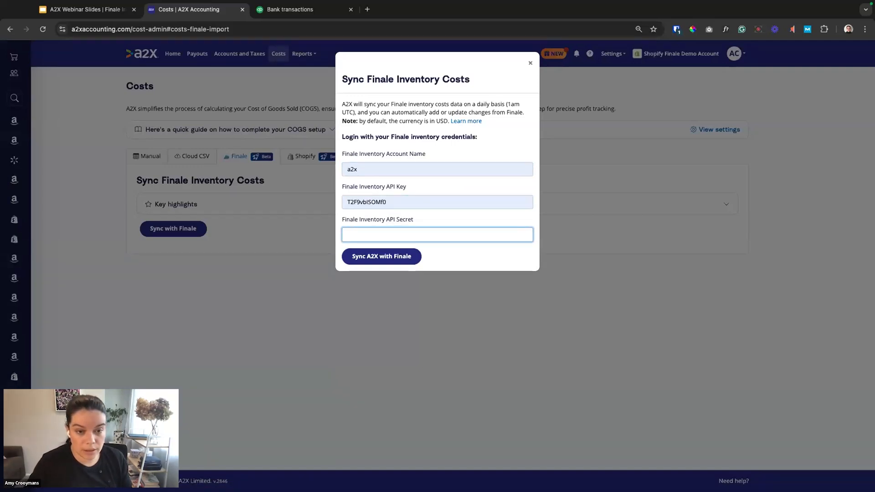
key("super+Tab")
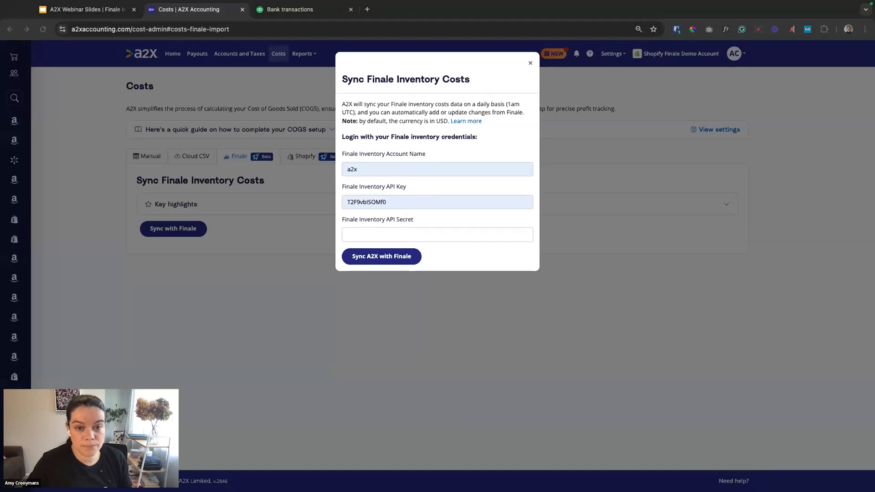
left_click(490, 235)
key("super+v")
left_click(365, 257)
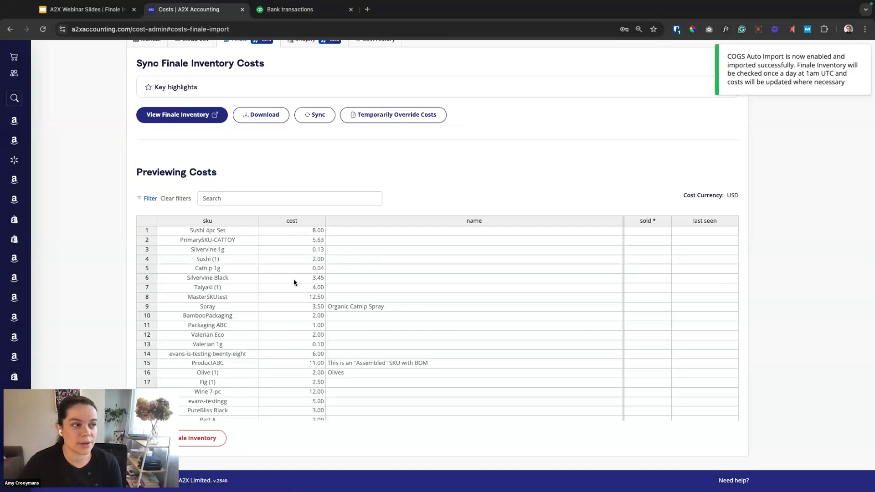
Review the SKUs and unit costs imported from Finale in the cost preview table.
scroll(227, 326, "down", 10)
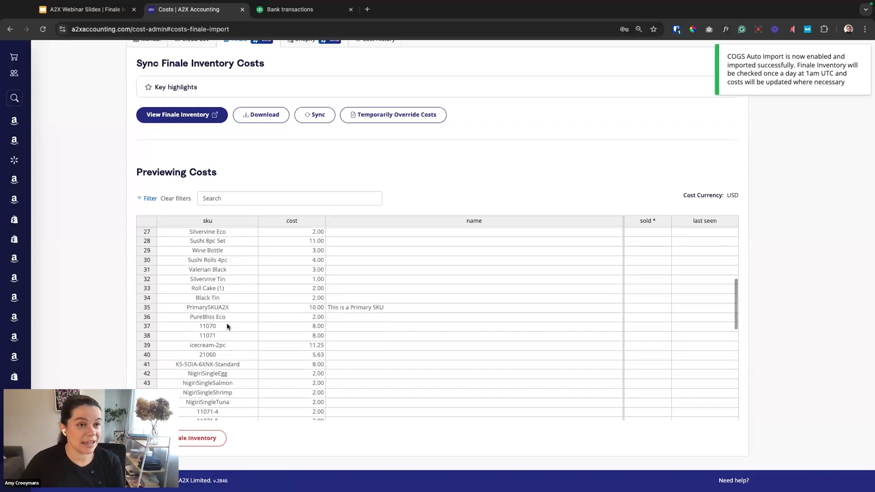
scroll(227, 326, "down", 8)
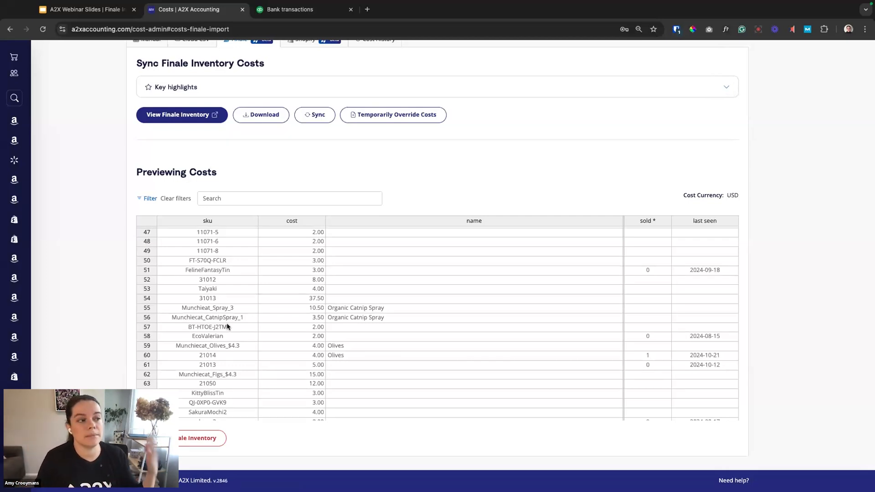
scroll(228, 326, "down", 2)
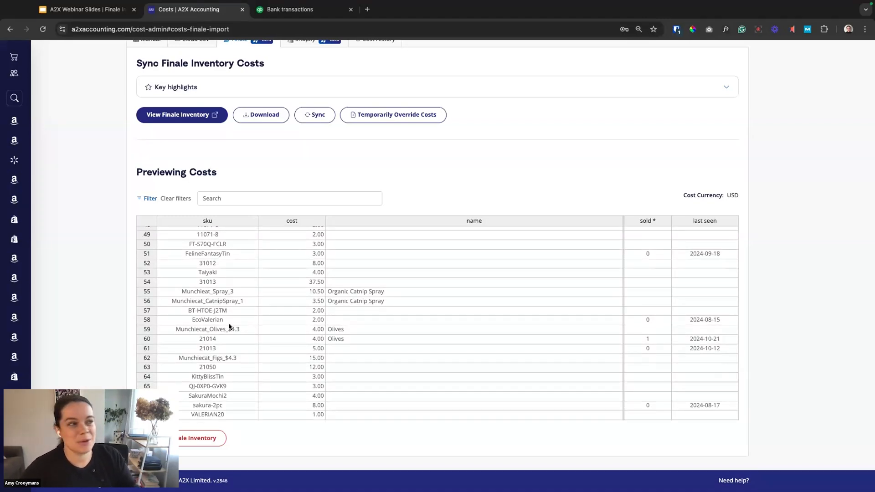
scroll(229, 326, "up", 2)
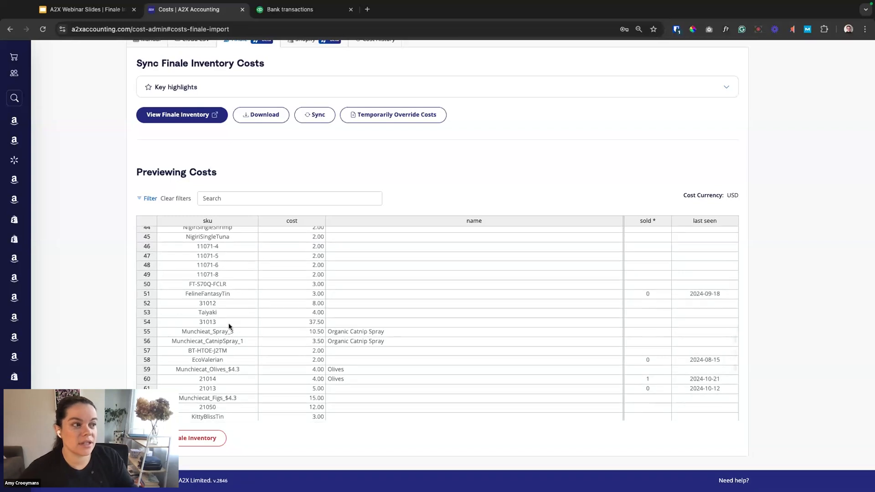
scroll(229, 327, "up", 3)
scroll(228, 326, "up", 2)
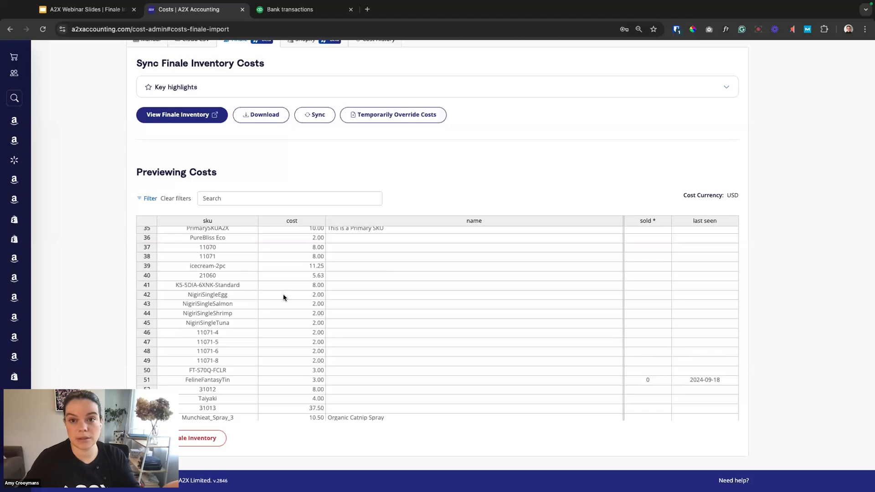
scroll(290, 298, "up", 2)
scroll(290, 298, "up", 10)
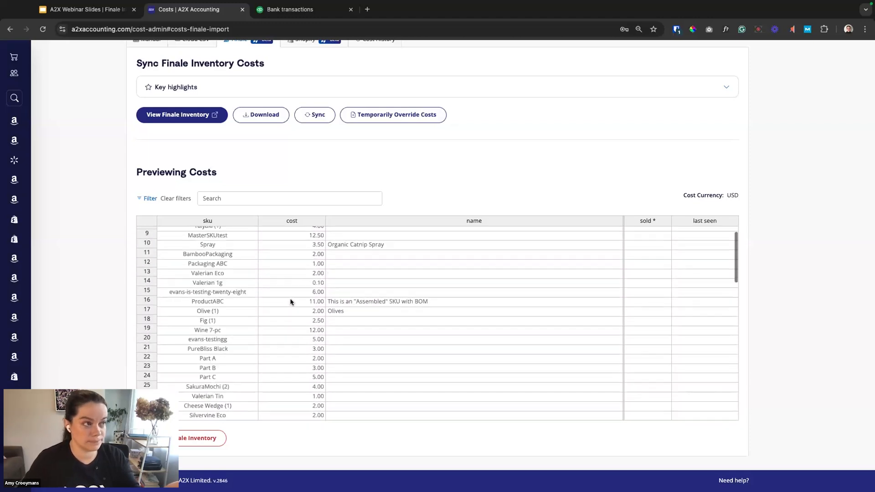
Refresh all payouts in bulk to recalculate their COGS, and check the COGS totals and statuses.
left_click(187, 53)
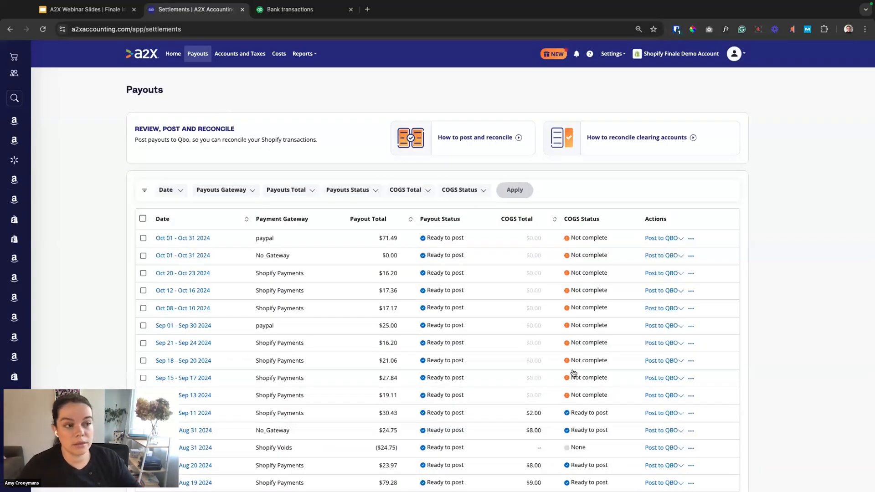
left_click(143, 219)
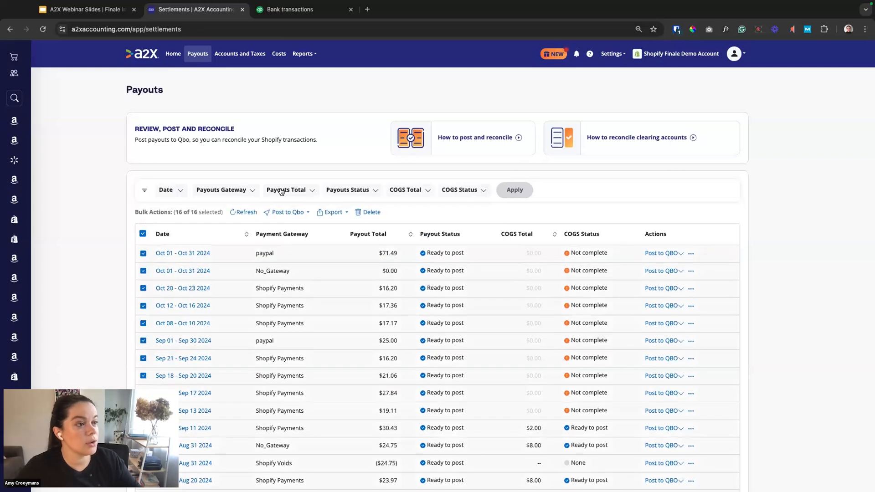
left_click(242, 215)
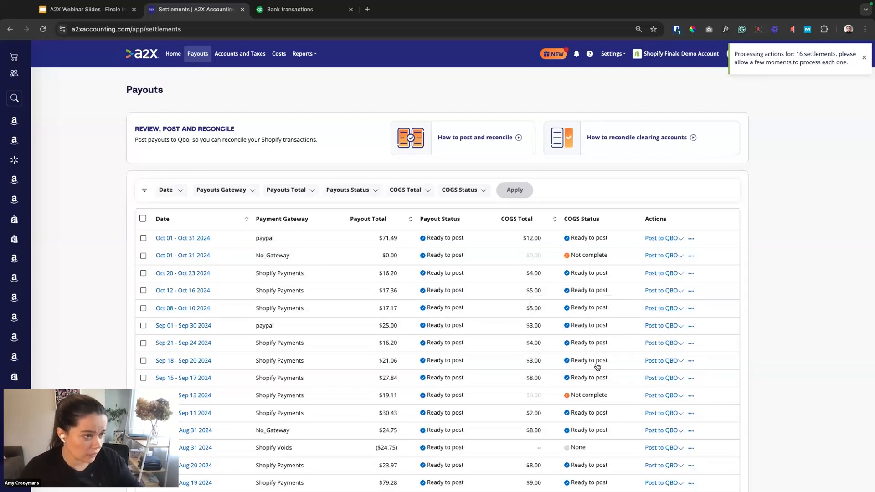
scroll(575, 372, "down", 2)
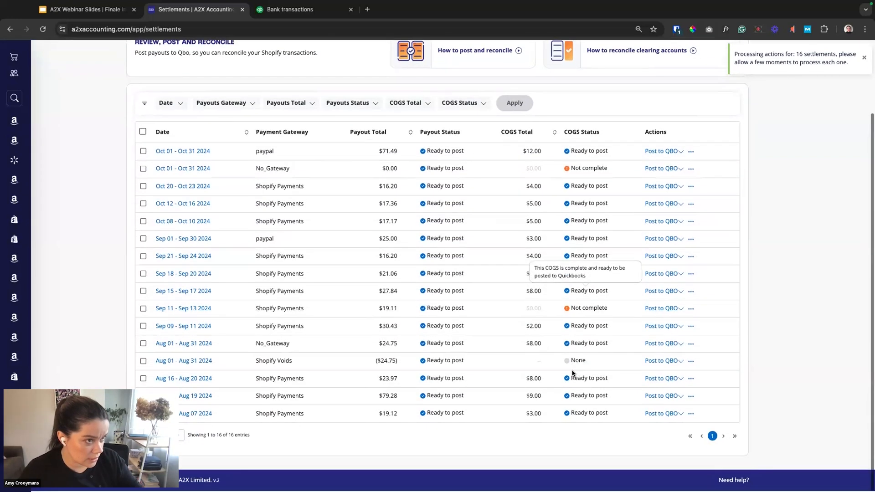
scroll(573, 373, "up", 2)
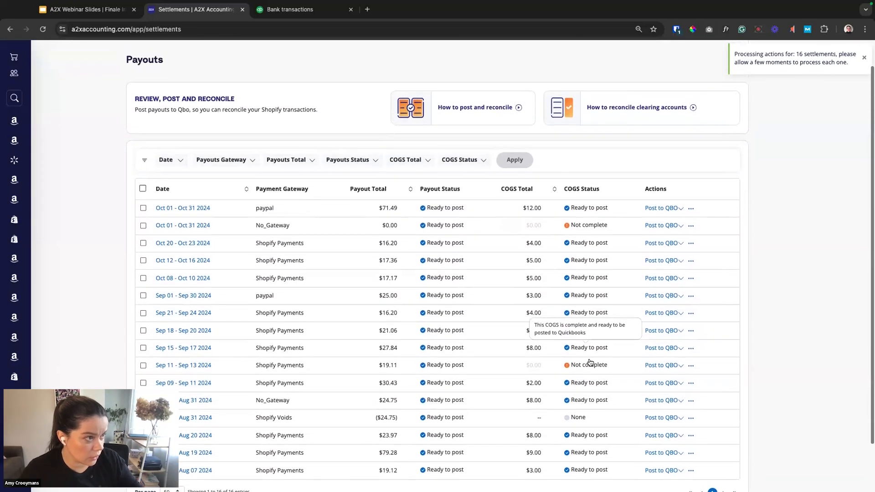
Open the paypal payout for Oct 01 - Oct 31 2024 and examine its Cost of Goods Sold breakdown by SKU.
left_click(187, 209)
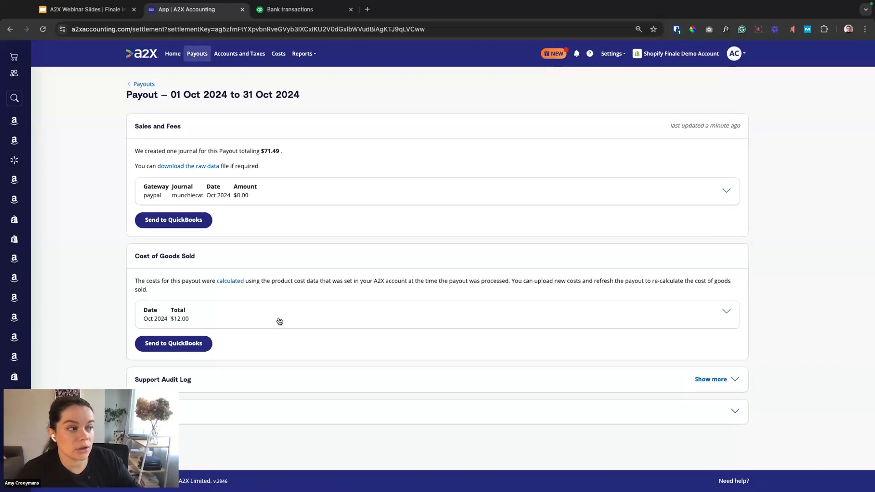
left_click(280, 321)
scroll(287, 314, "down", 3)
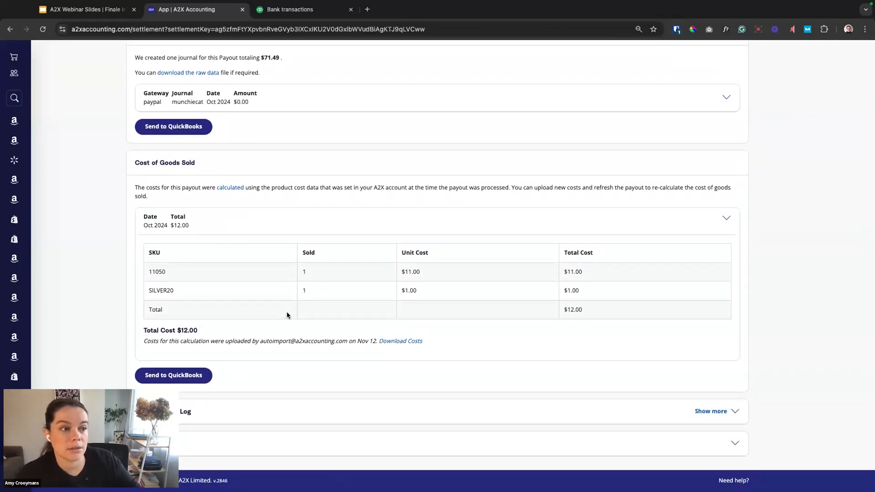
scroll(577, 315, "up", 1)
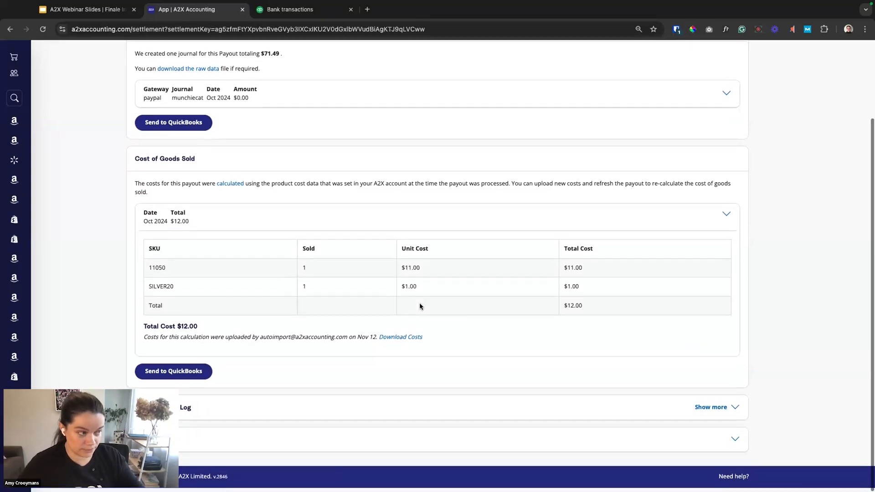
scroll(420, 307, "up", 1)
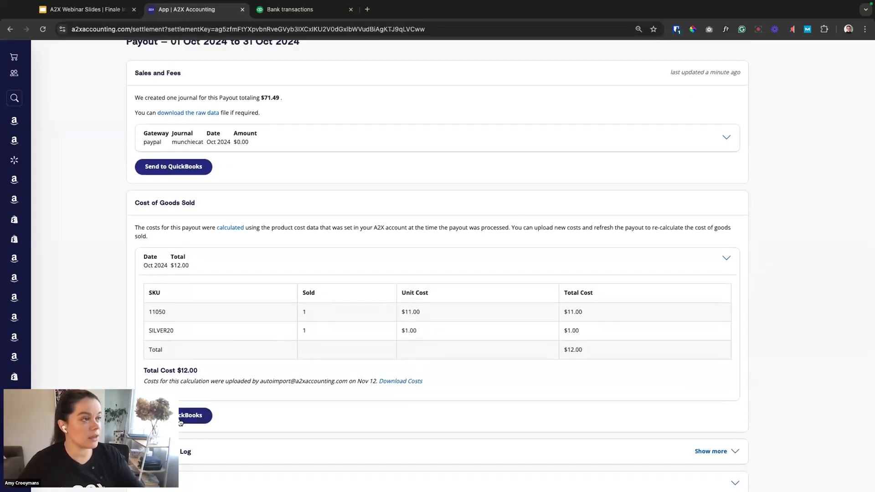
Switch to QuickBooks and open the Profit and Loss report to review its income and Cost of Goods Sold figures.
left_click(301, 10)
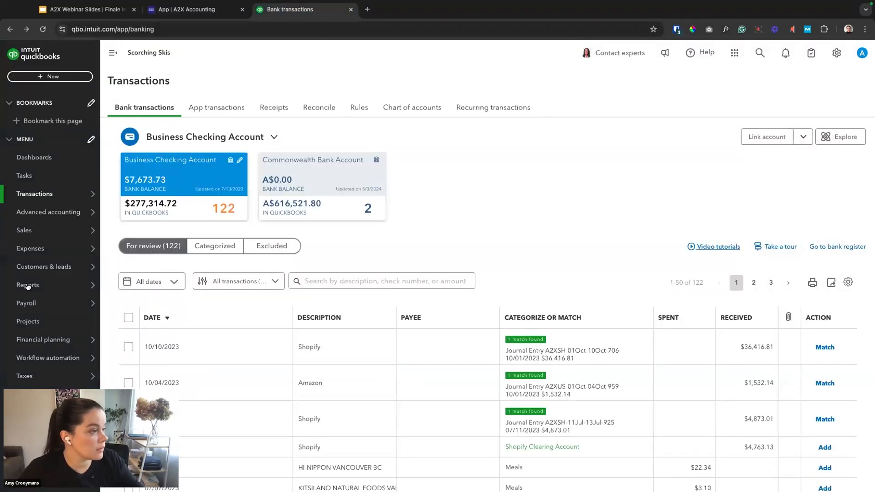
mouse_move(36, 287)
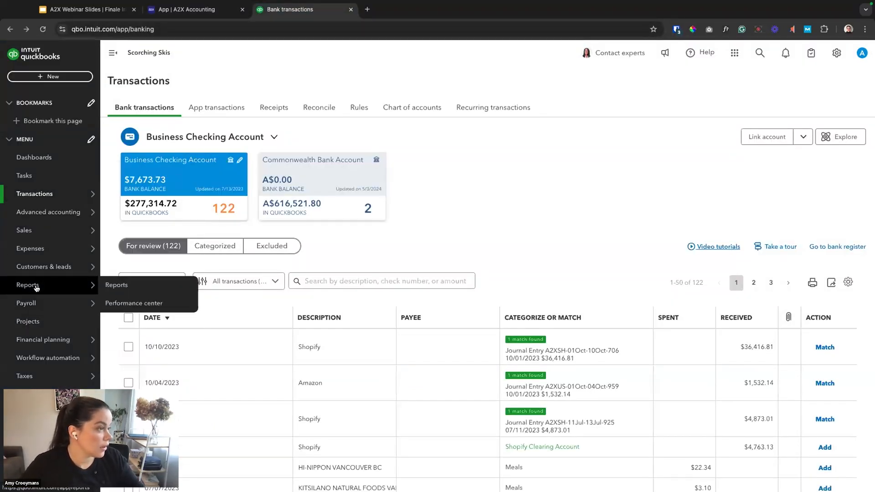
left_click(113, 285)
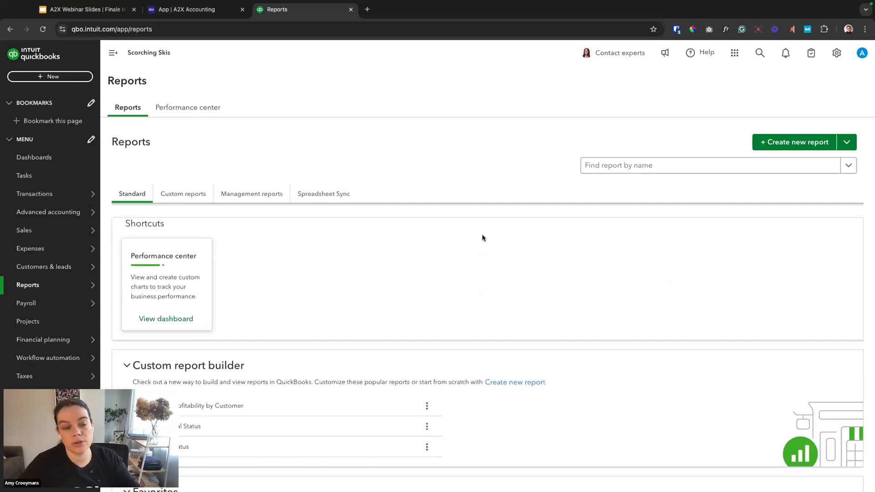
scroll(482, 237, "down", 5)
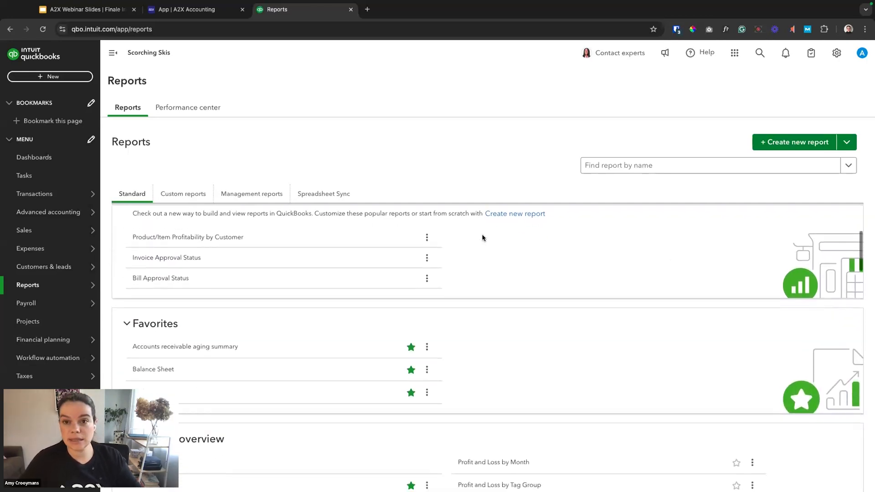
left_click(170, 391)
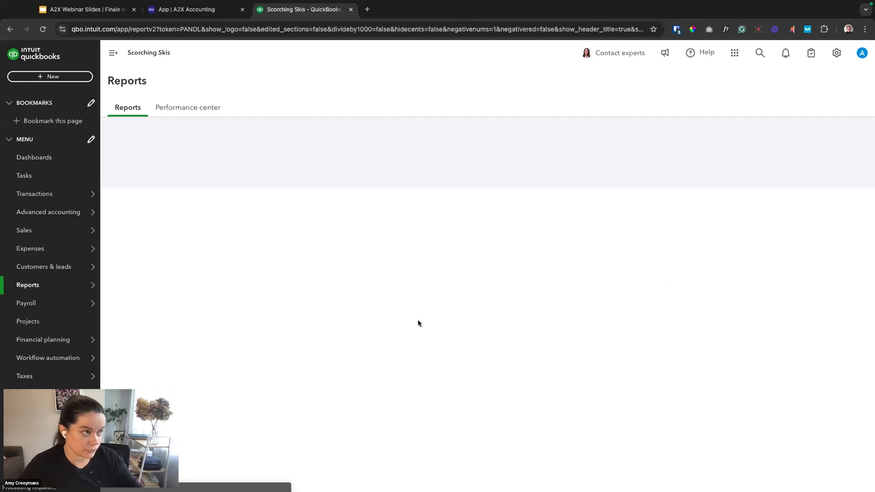
scroll(418, 323, "down", 3)
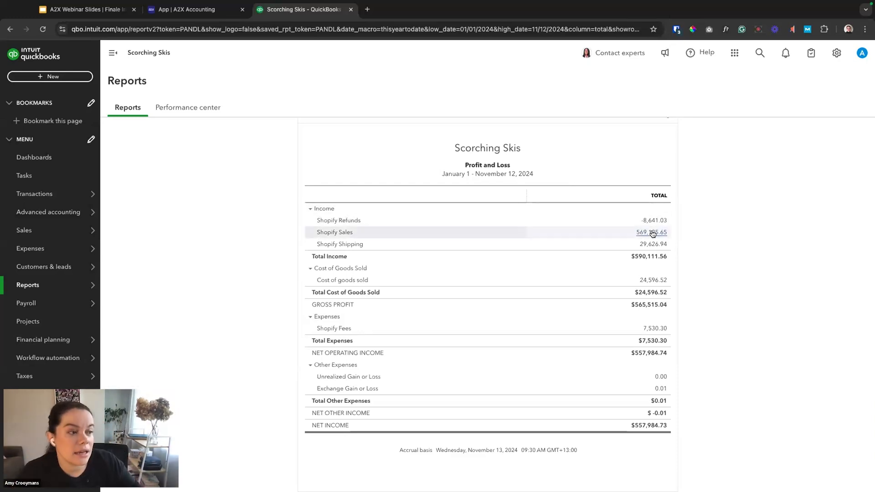
Drill into the Cost of goods sold total, examine the first 07/05/2024 journal entry posted by A2X, and close it.
left_click(654, 280)
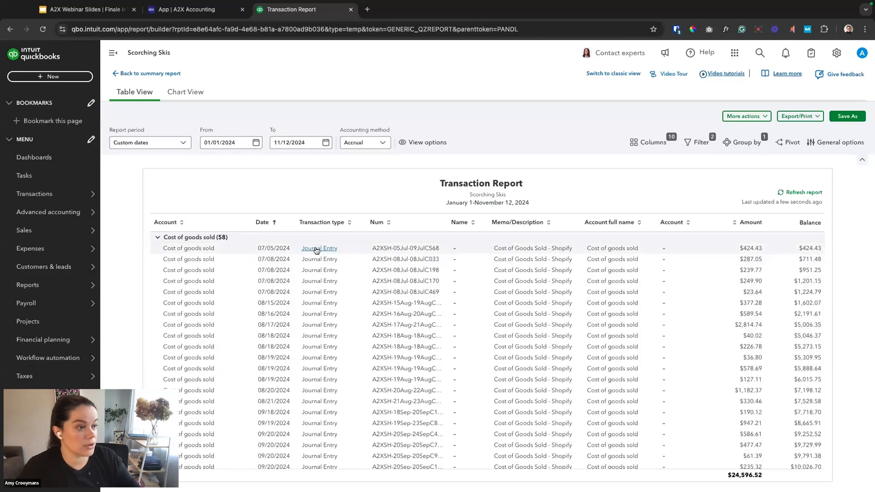
left_click(316, 249)
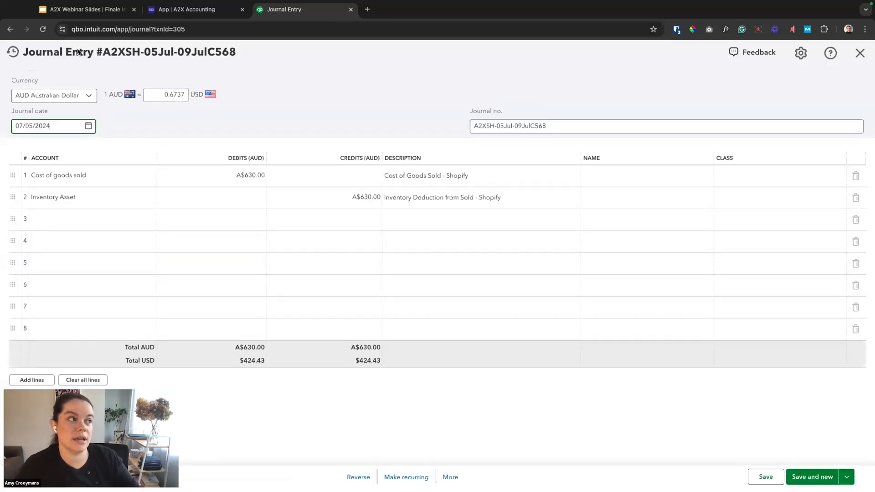
left_click_drag(127, 54, 111, 53)
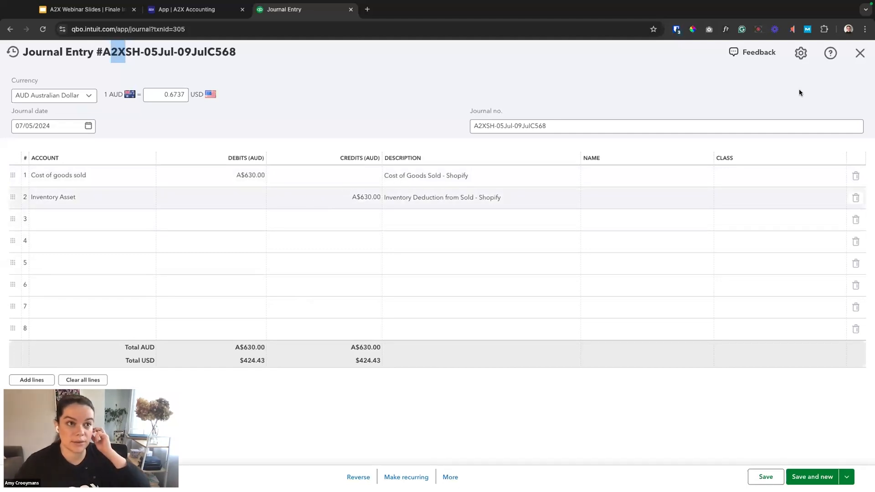
left_click(860, 54)
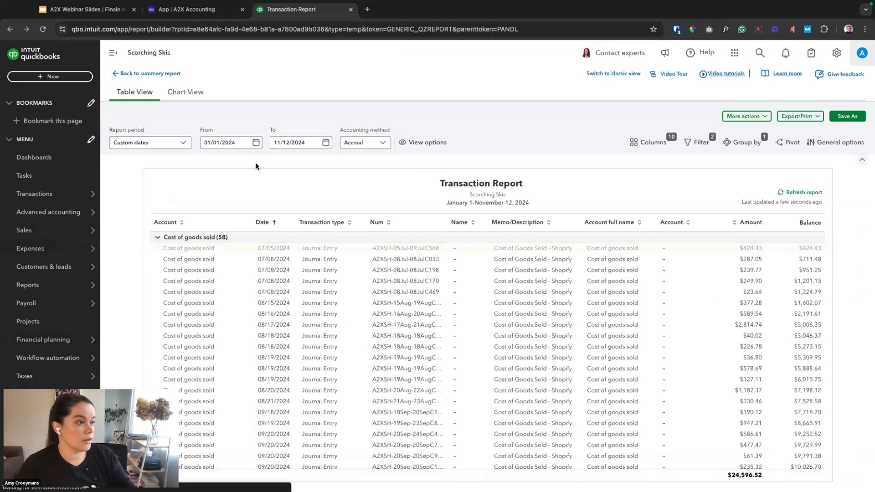
Return to the report list and open the Balance Sheet to review the Inventory Asset account.
mouse_move(57, 285)
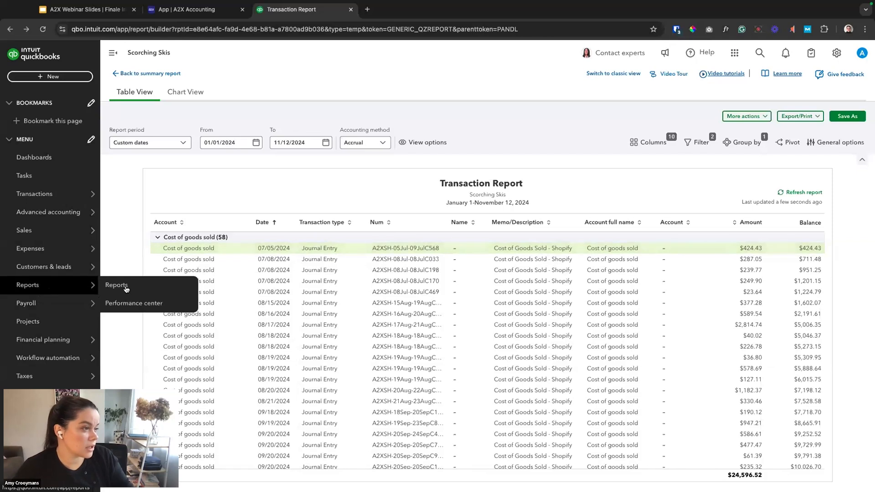
left_click(124, 285)
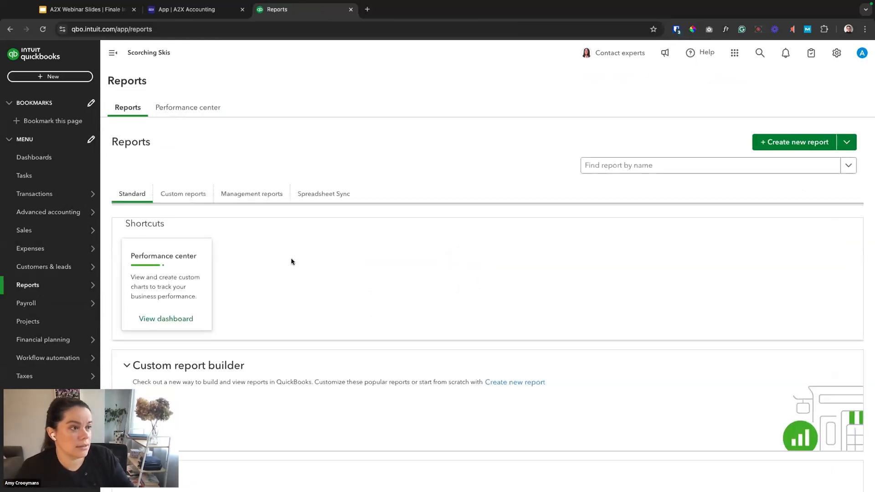
scroll(292, 260, "down", 3)
scroll(292, 261, "down", 3)
left_click(149, 304)
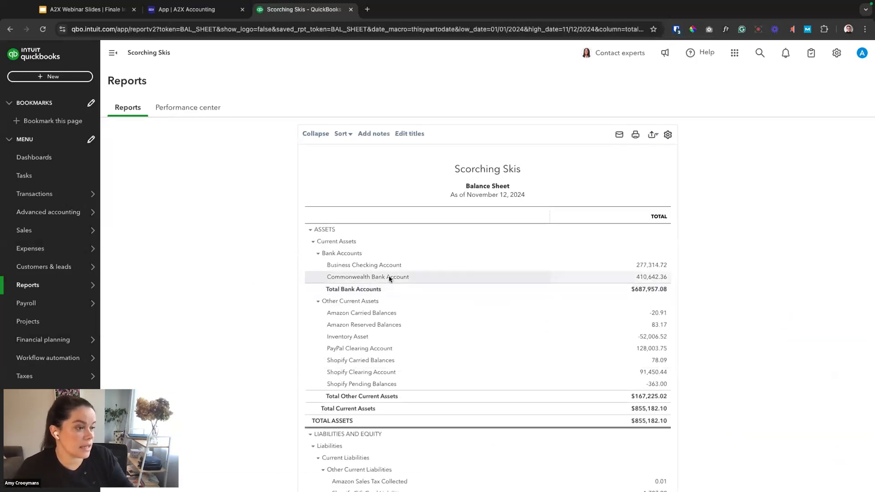
Drill into the Inventory Asset balance, inspect the 07/05/2024 inventory deduction journal entry, and close it.
left_click(655, 338)
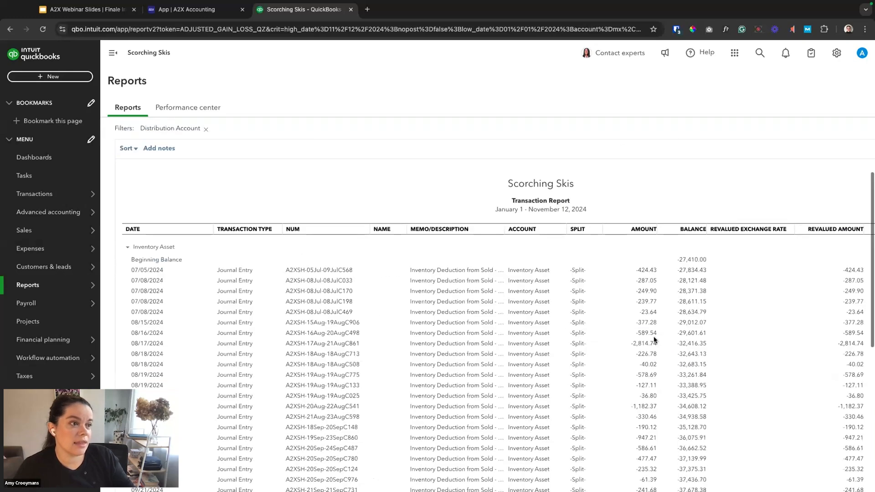
left_click(247, 271)
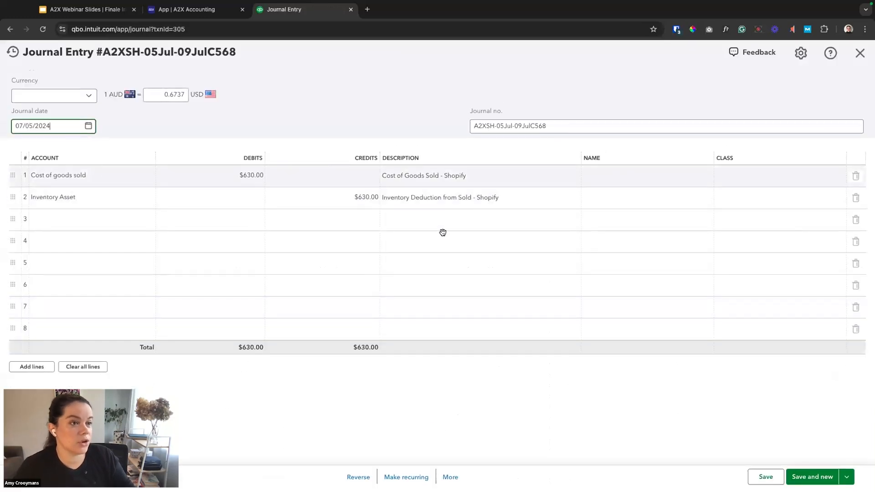
left_click(858, 53)
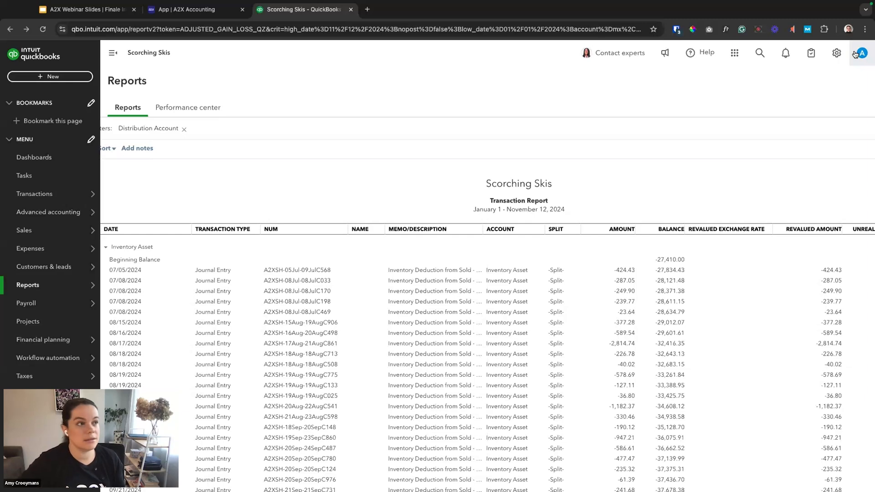
Switch back to A2X and go from the October 2024 payout to the full list of payouts.
left_click(198, 9)
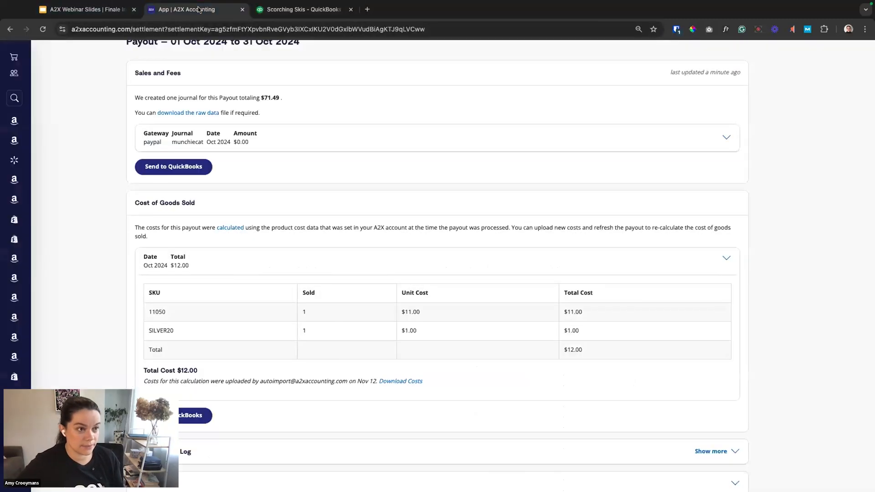
scroll(235, 120, "up", 3)
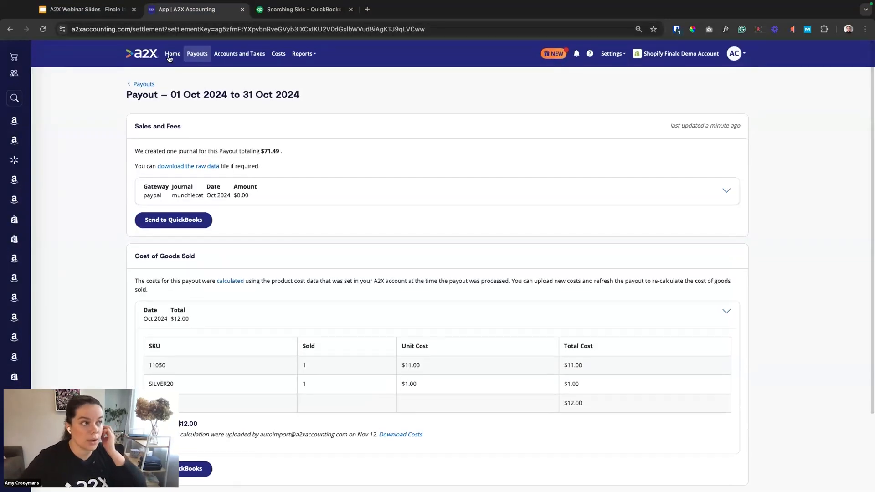
left_click(202, 55)
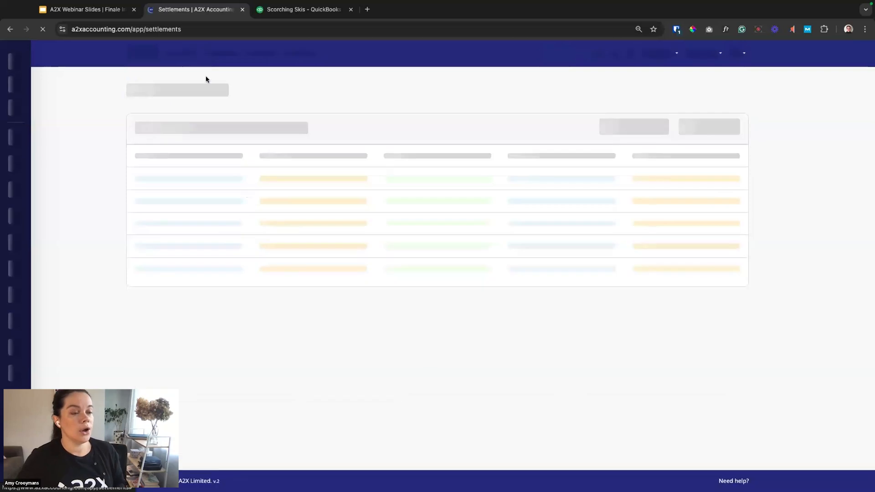